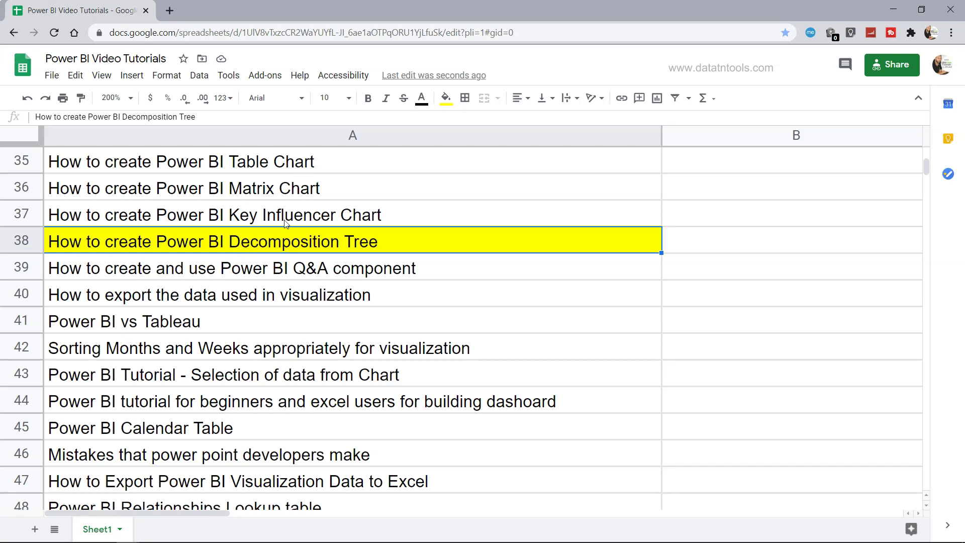
Scroll to bring Page 3's Sales decomposition tree into view
{"action": "scroll", "coordinate": [285, 223], "scroll_direction": "up", "scroll_amount": 3}
{"action": "scroll", "coordinate": [285, 223], "scroll_direction": "up", "scroll_amount": 2}
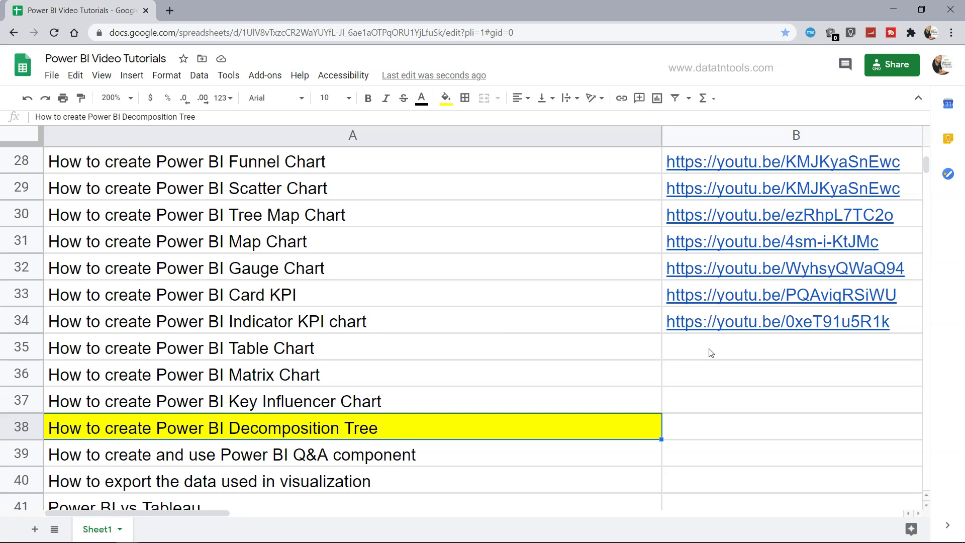
{"action": "scroll", "coordinate": [713, 349], "scroll_direction": "up", "scroll_amount": 3}
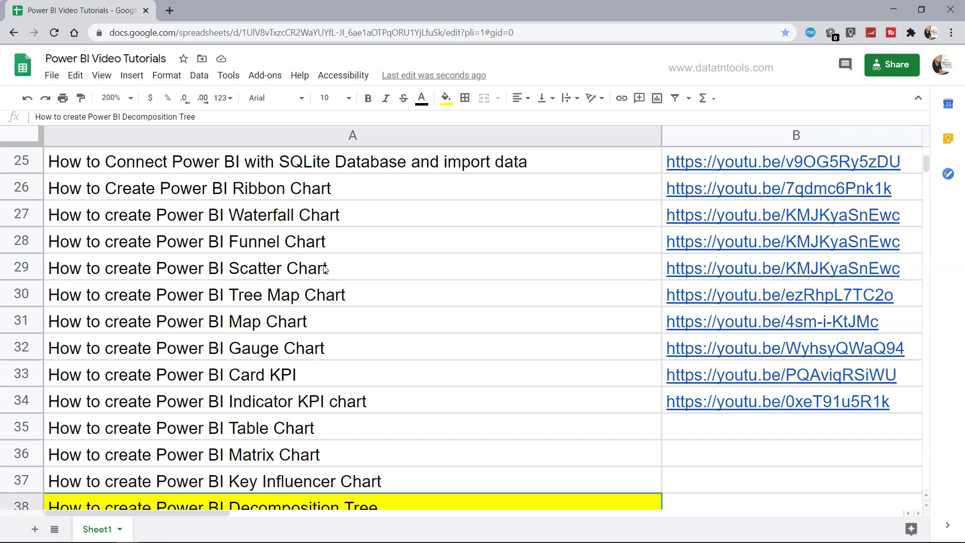
{"action": "scroll", "coordinate": [325, 269], "scroll_direction": "down", "scroll_amount": 3}
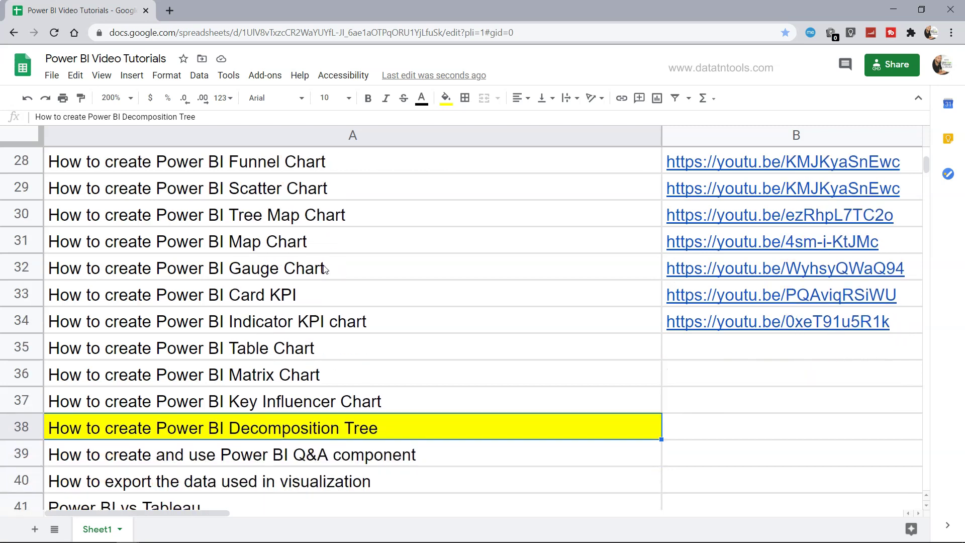
{"action": "scroll", "coordinate": [324, 269], "scroll_direction": "down", "scroll_amount": 3}
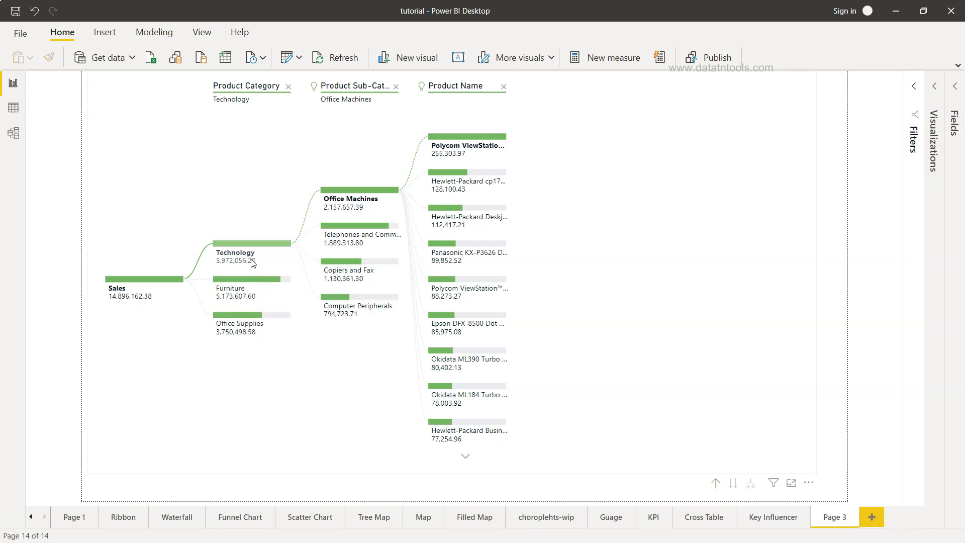
Read the Sales tooltips on the Technology, Office Machines and Product Name nodes
{"action": "mouse_move", "coordinate": [253, 259]}
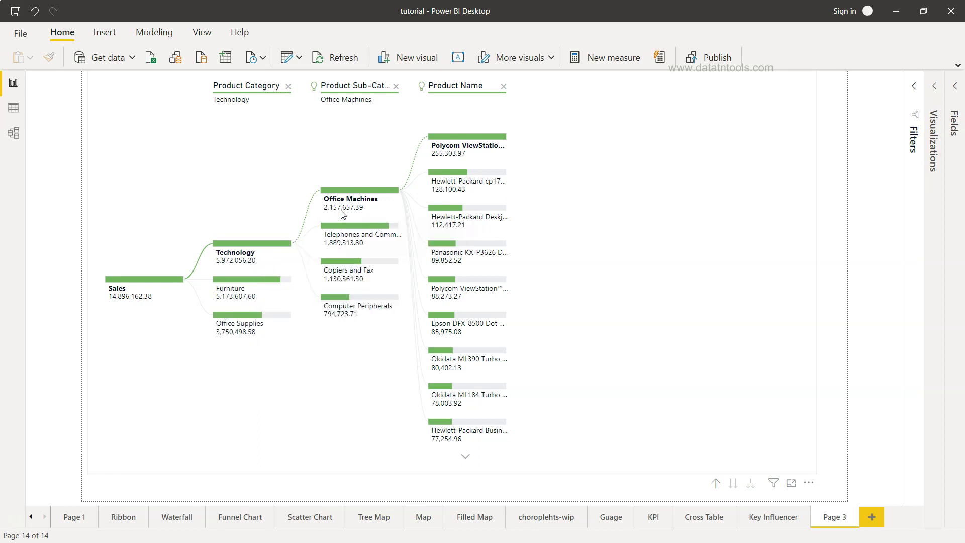
{"action": "mouse_move", "coordinate": [347, 202]}
{"action": "mouse_move", "coordinate": [367, 310]}
{"action": "mouse_move", "coordinate": [441, 294]}
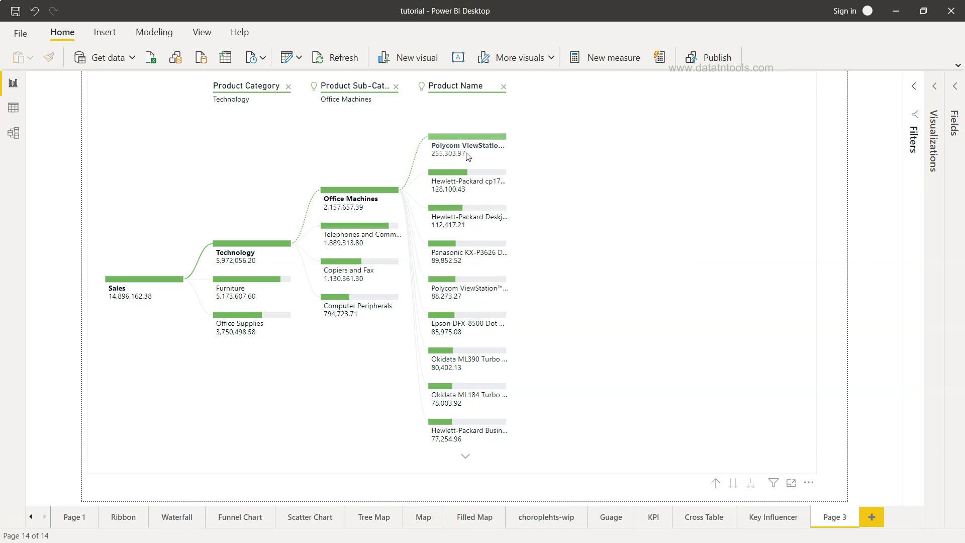
{"action": "mouse_move", "coordinate": [472, 159]}
{"action": "left_click", "coordinate": [466, 88]}
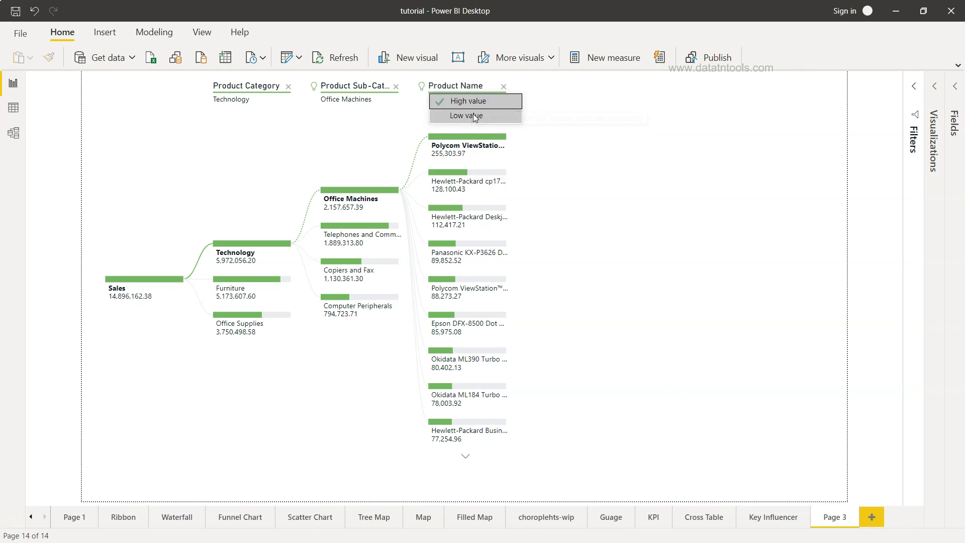
{"action": "left_click", "coordinate": [473, 115]}
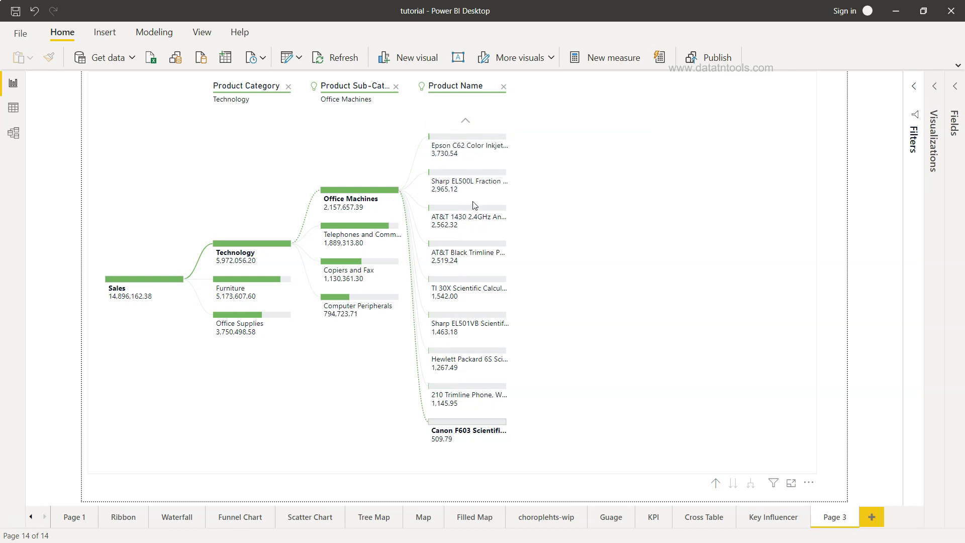
{"action": "left_click", "coordinate": [474, 89]}
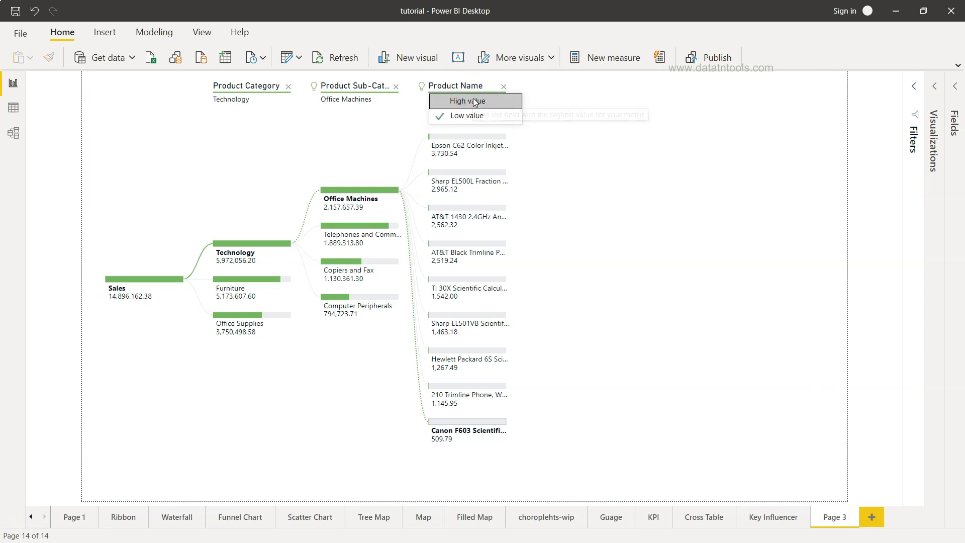
{"action": "left_click", "coordinate": [473, 99]}
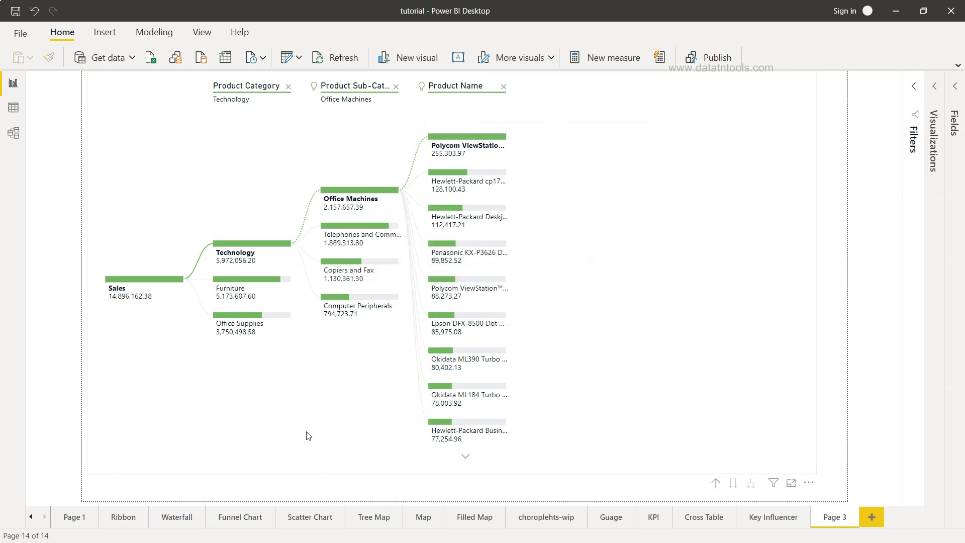
Expand Telephones and Communication (1,889,313.80) so TimeportP7382 leads its products at 57,483.08
{"action": "mouse_move", "coordinate": [374, 236]}
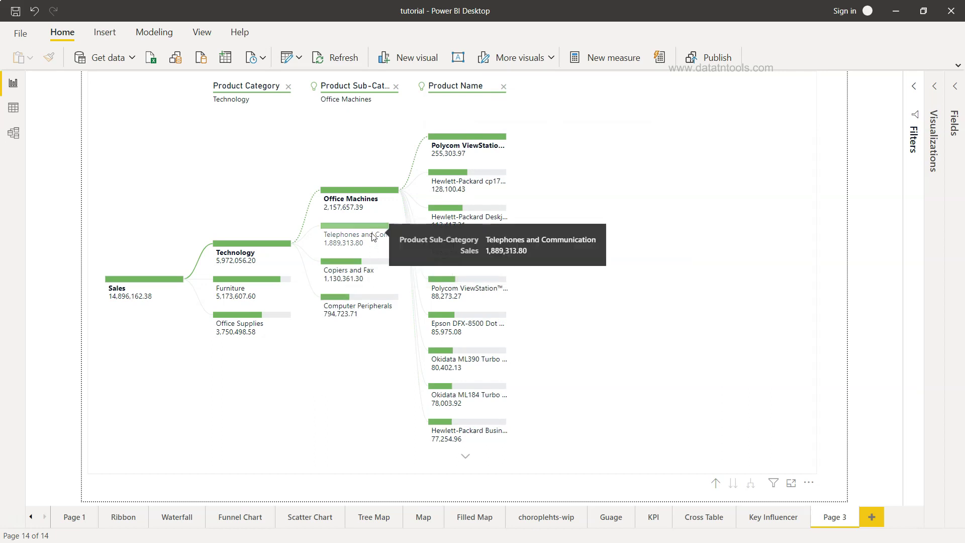
{"action": "left_click", "coordinate": [374, 236]}
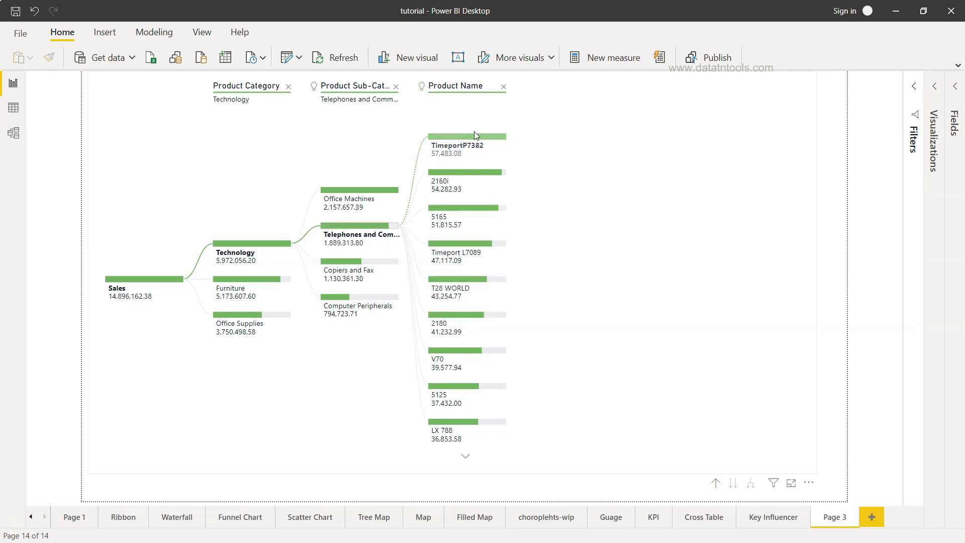
{"action": "left_click", "coordinate": [471, 86]}
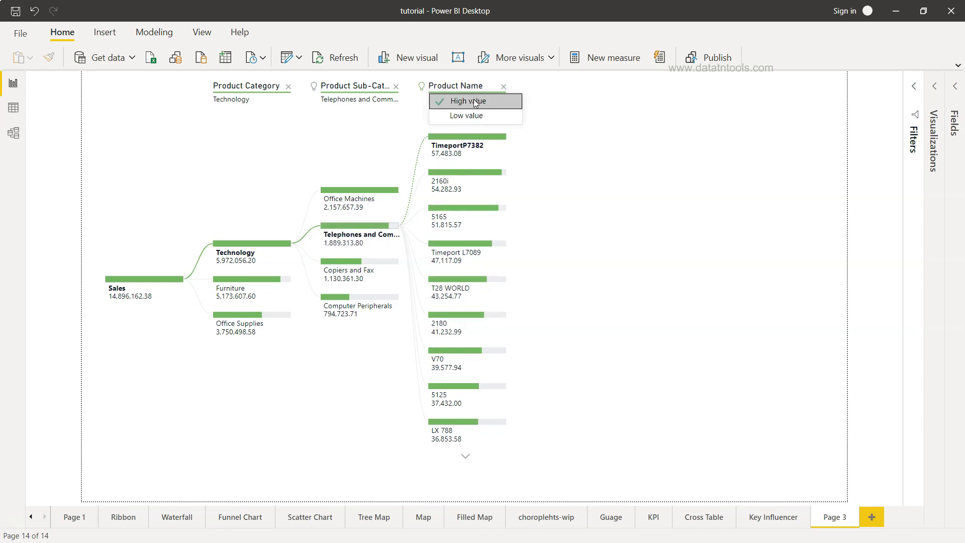
{"action": "left_click", "coordinate": [594, 211]}
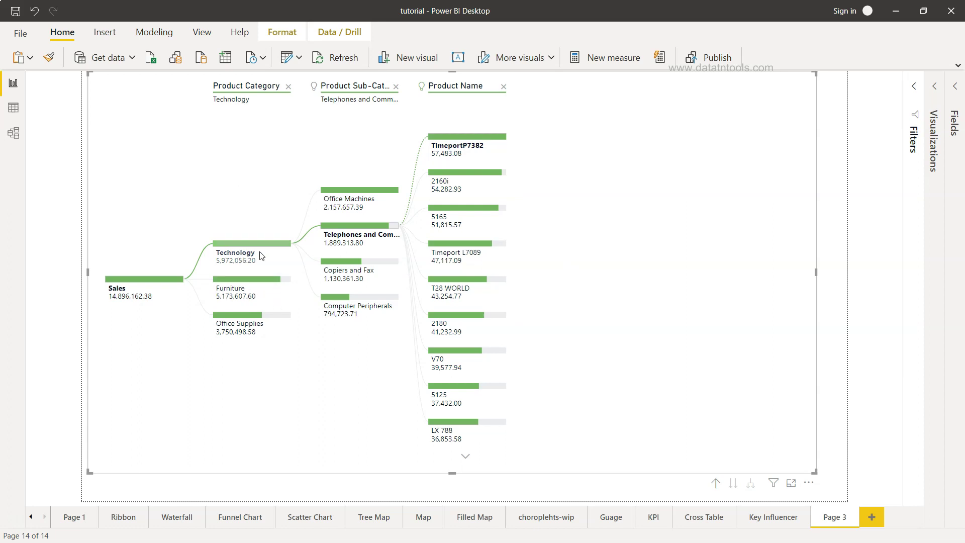
Drill into Furniture, remove the Product Name level, and split Tables by High value
{"action": "left_click", "coordinate": [235, 291]}
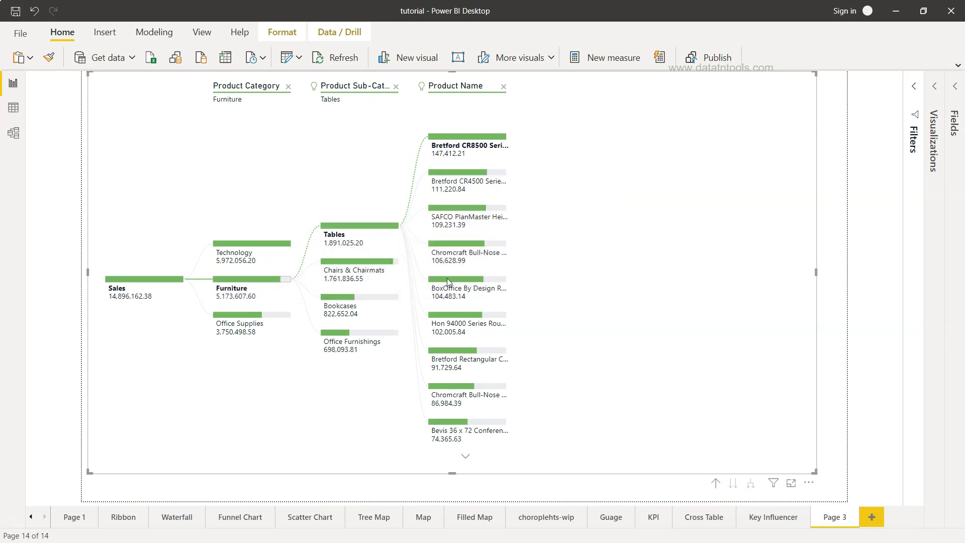
{"action": "left_click", "coordinate": [503, 86]}
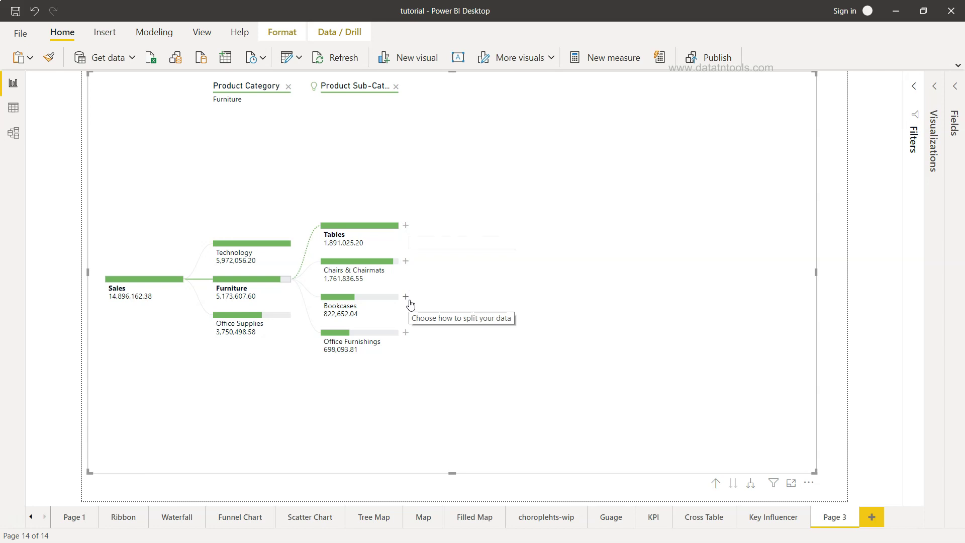
{"action": "left_click", "coordinate": [407, 226]}
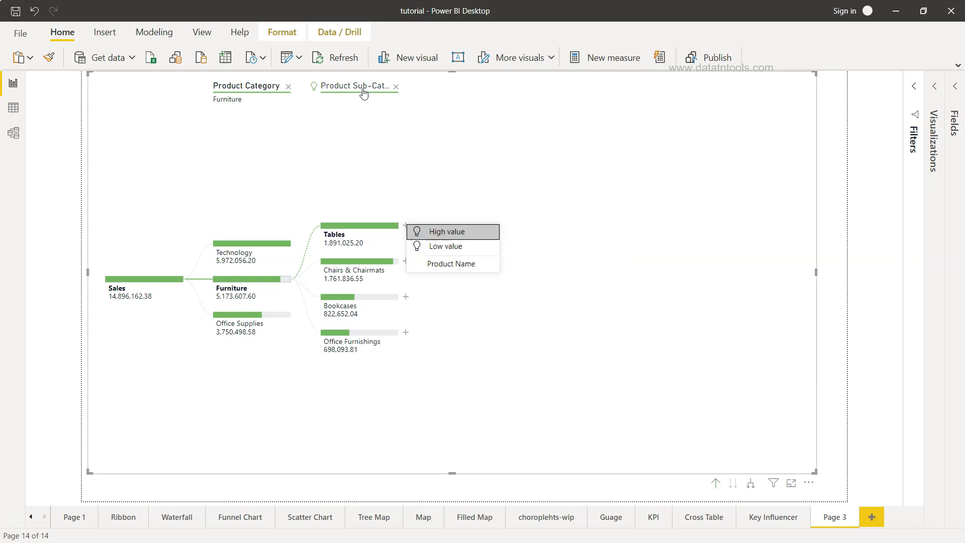
{"action": "left_click", "coordinate": [479, 233]}
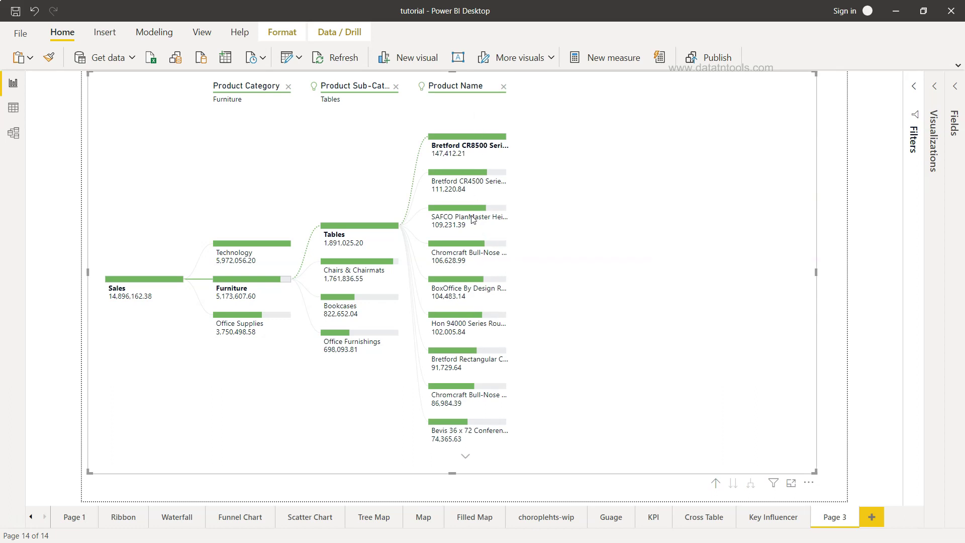
{"action": "left_click", "coordinate": [465, 89]}
Delete the old tree and add a new Decomposition tree visual sized to most of the page
{"action": "key", "text": "Delete"}
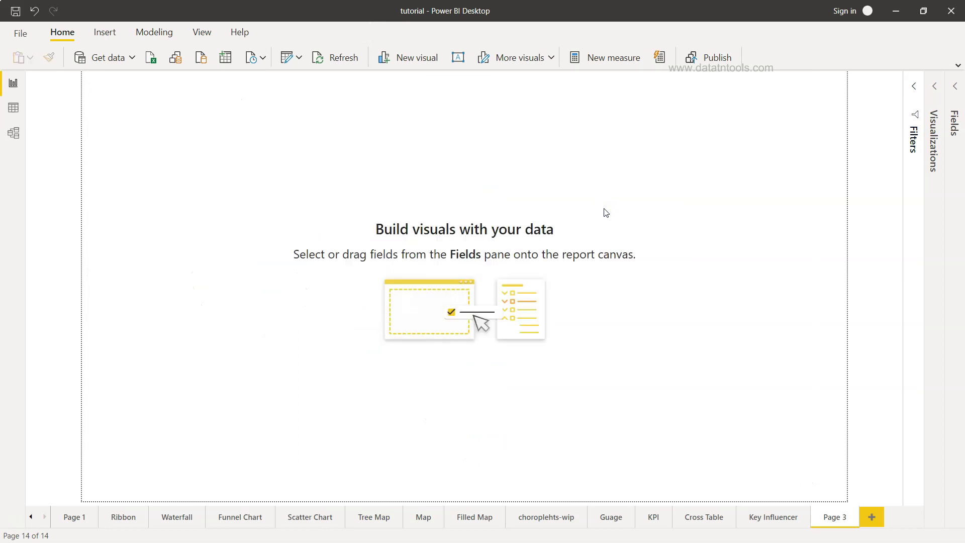
{"action": "left_click", "coordinate": [935, 87]}
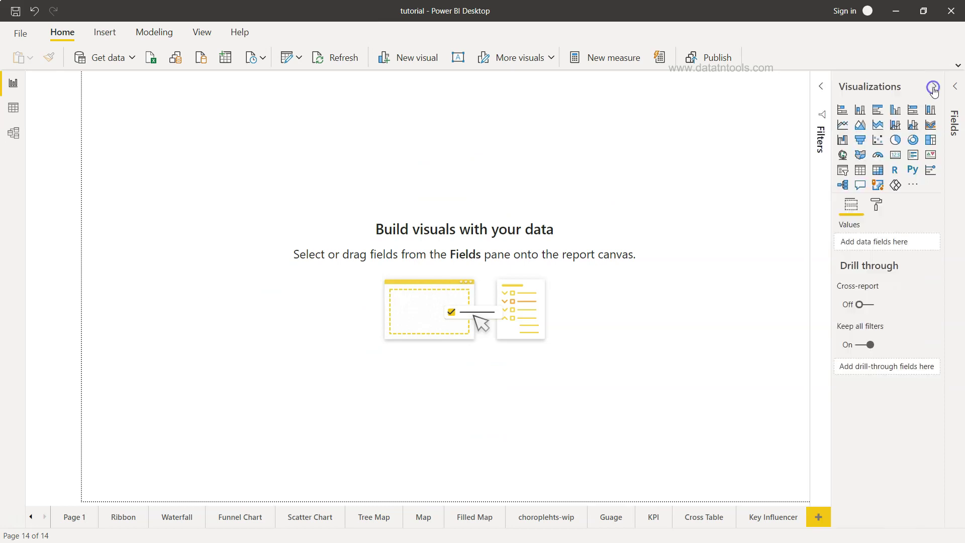
{"action": "left_click", "coordinate": [843, 186]}
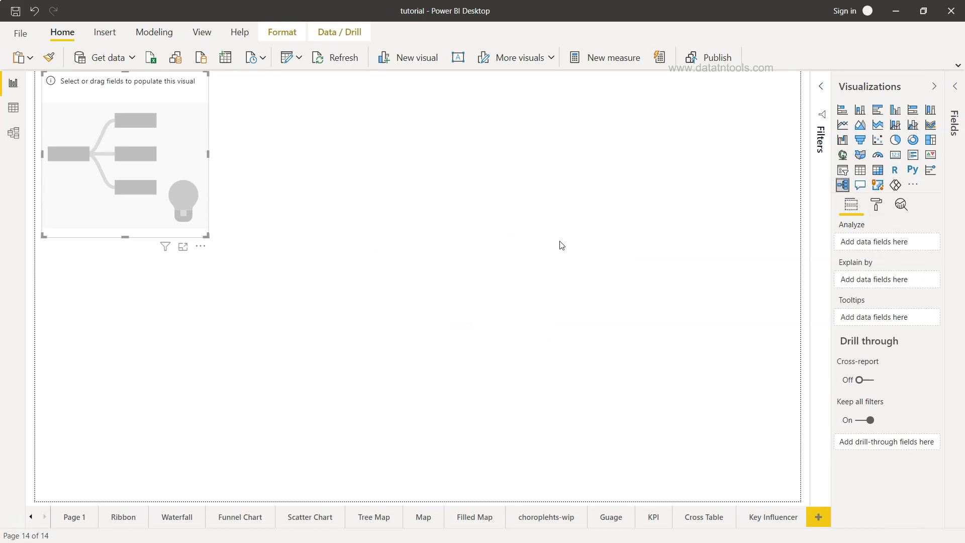
{"action": "left_click_drag", "start_coordinate": [206, 236], "coordinate": [656, 501]}
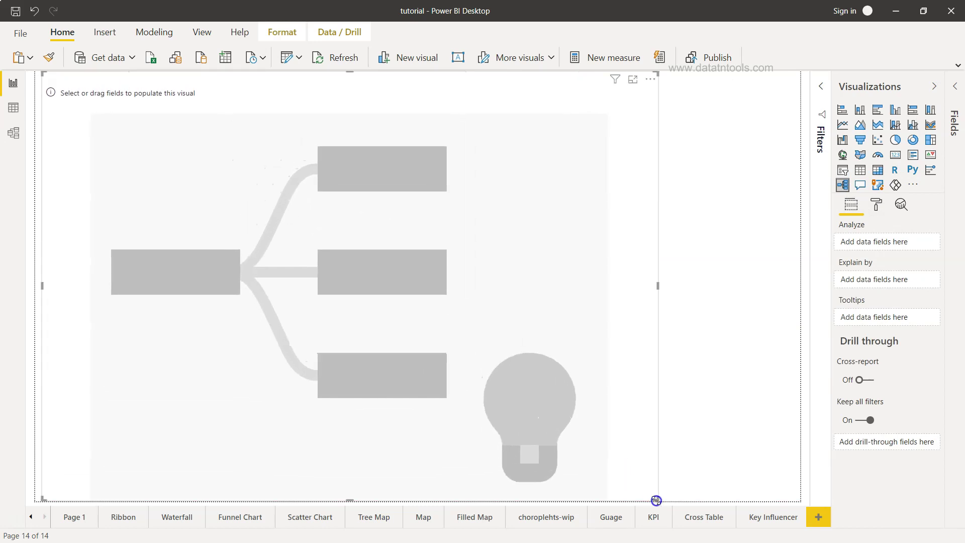
Put Sales in Analyze; add Product Category, Product Sub-Category and Product Name to Explain by
{"action": "left_click", "coordinate": [955, 89]}
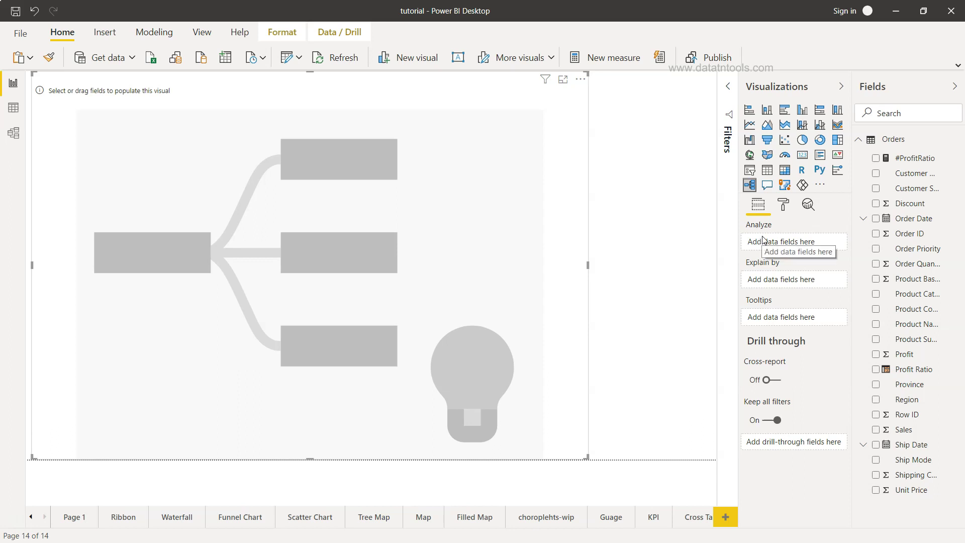
{"action": "left_click", "coordinate": [876, 429]}
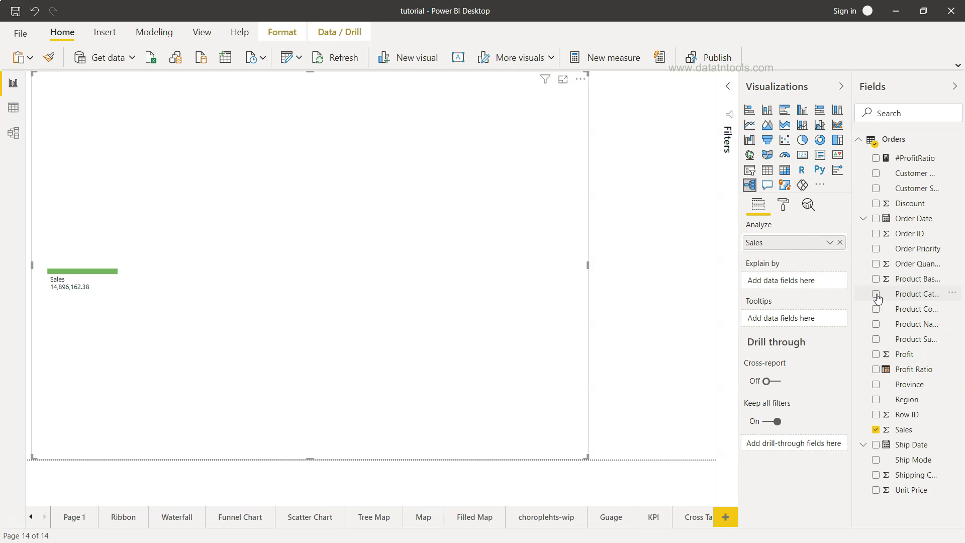
{"action": "left_click", "coordinate": [876, 295]}
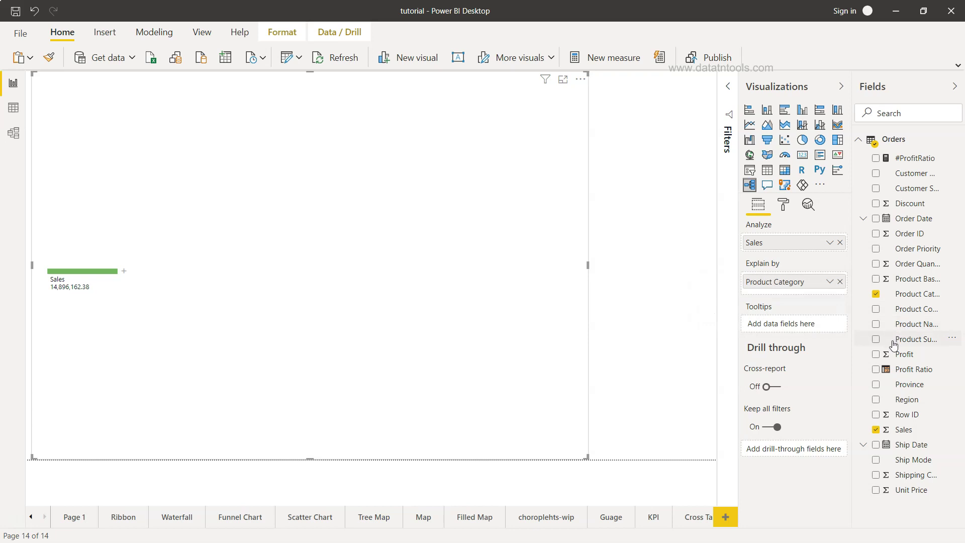
{"action": "left_click", "coordinate": [876, 339]}
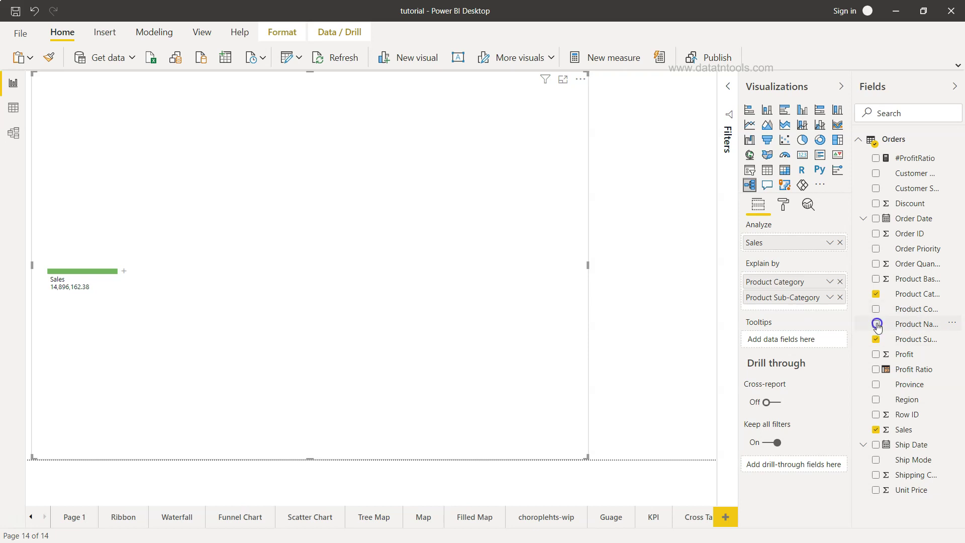
{"action": "left_click", "coordinate": [876, 325]}
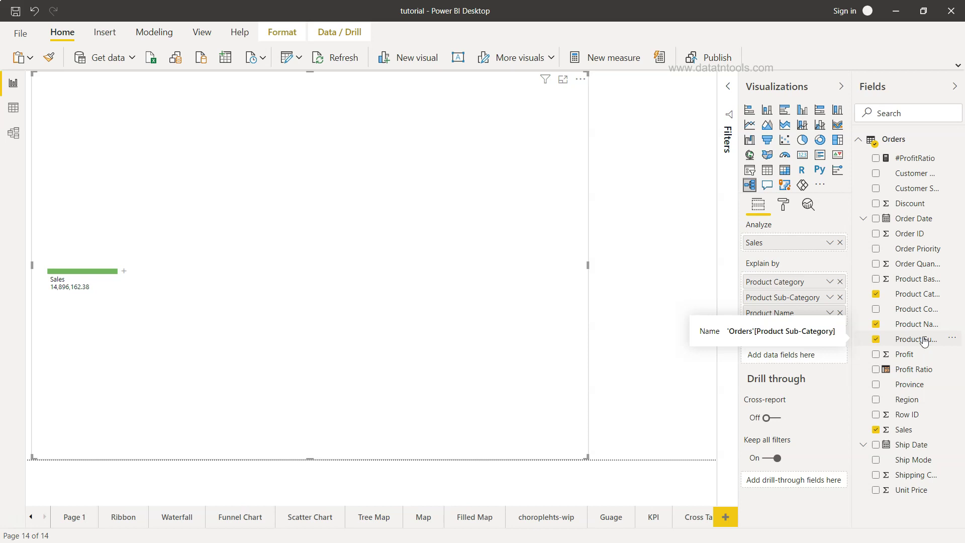
Split Sales by High value, then break Technology (5,972,056.20) down by Product Name
{"action": "left_click", "coordinate": [125, 274]}
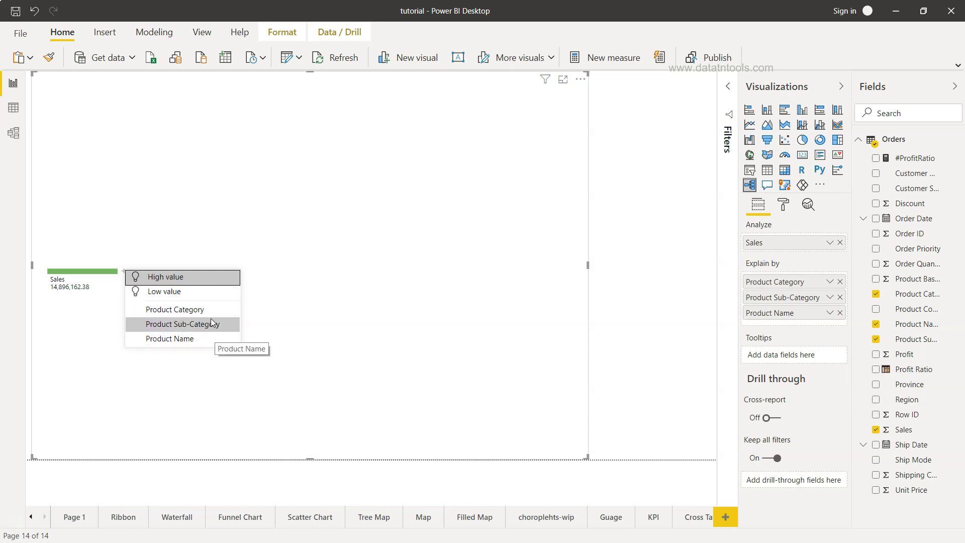
{"action": "left_click", "coordinate": [210, 282]}
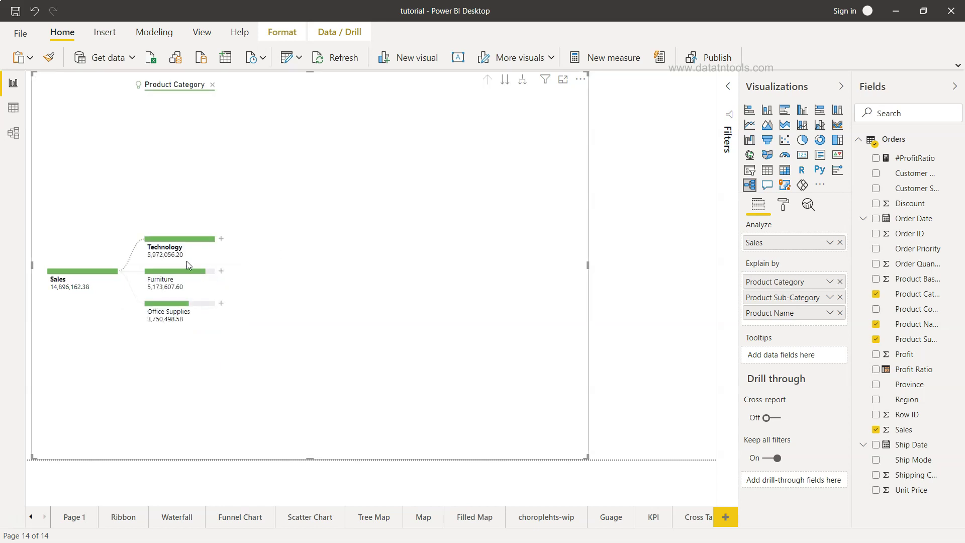
{"action": "mouse_move", "coordinate": [197, 249]}
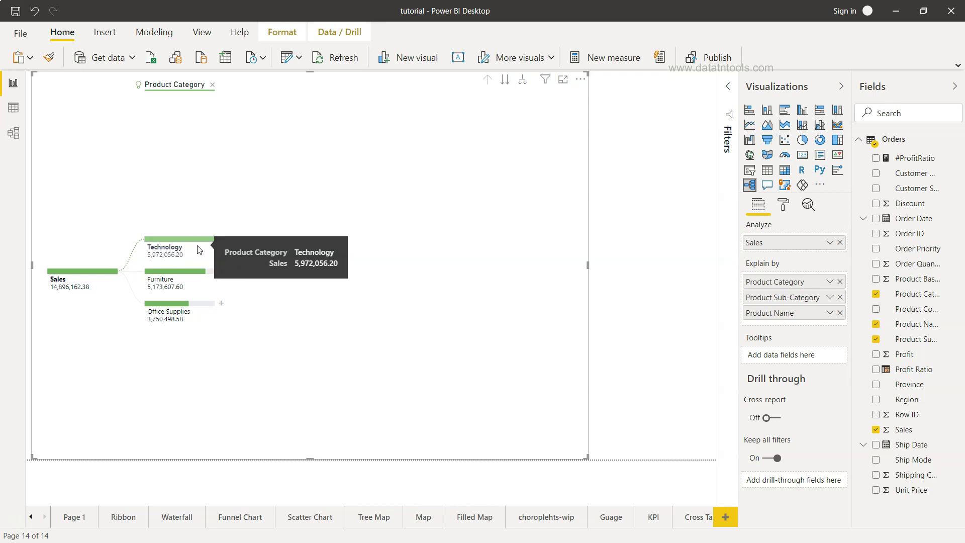
{"action": "left_click", "coordinate": [222, 240]}
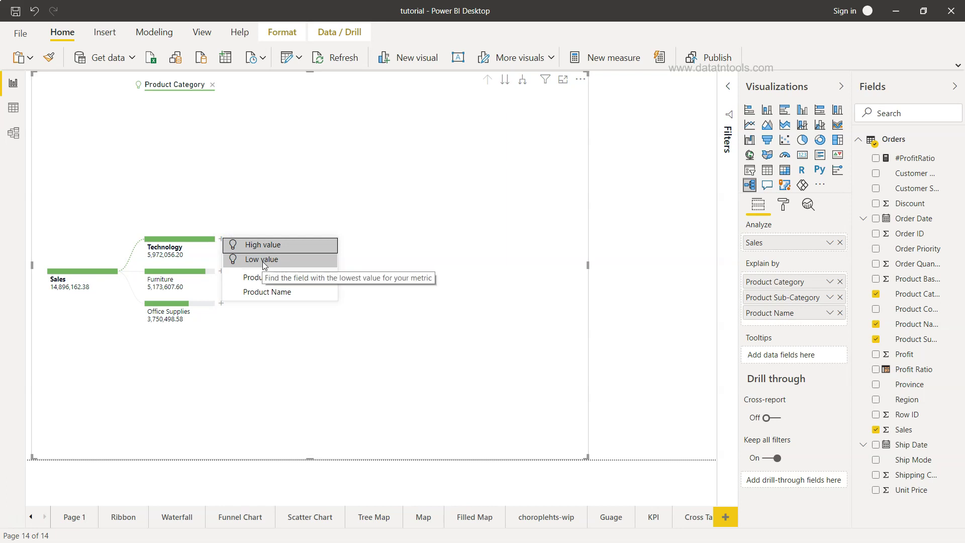
{"action": "left_click", "coordinate": [271, 292]}
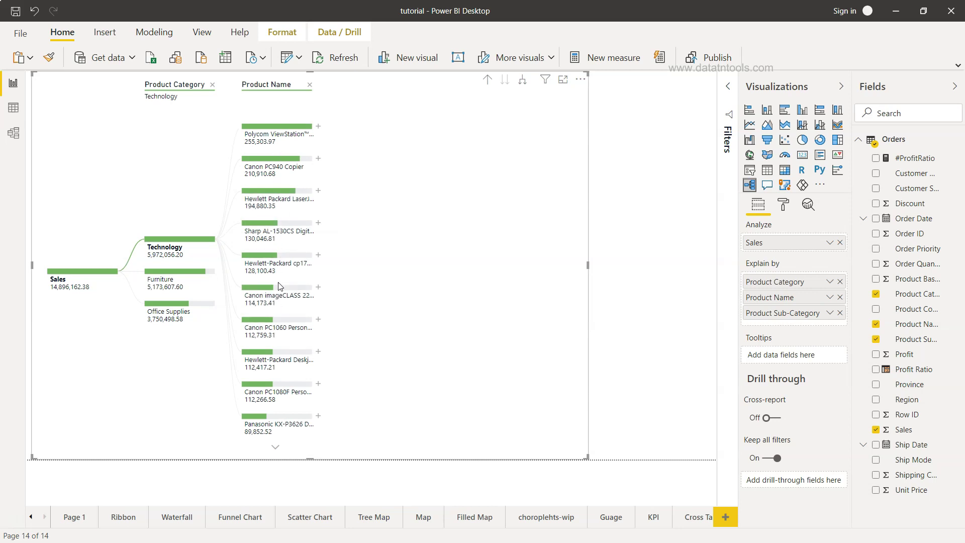
Remove Product Name, split Technology by High value, then split Office Machines (2,157,657.39) by High value
{"action": "left_click", "coordinate": [309, 85]}
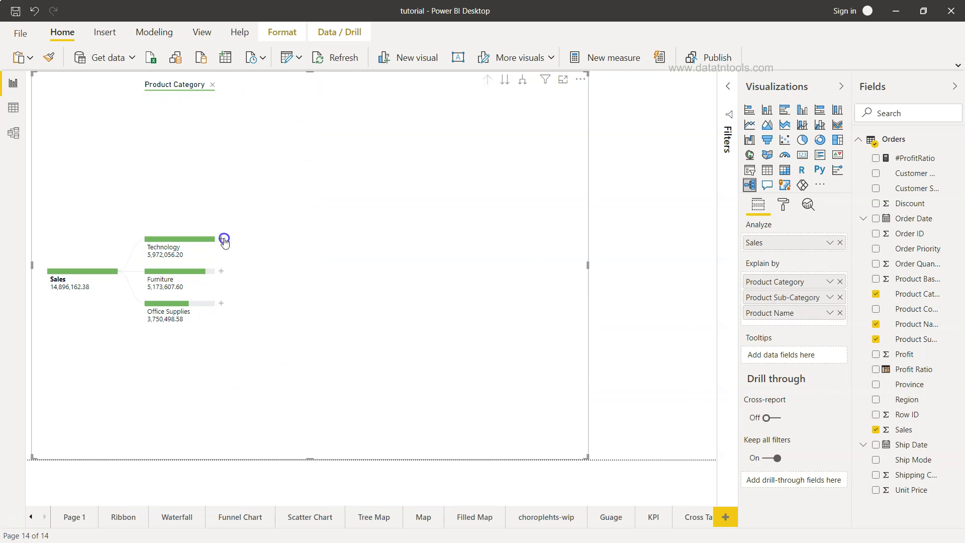
{"action": "left_click", "coordinate": [223, 239]}
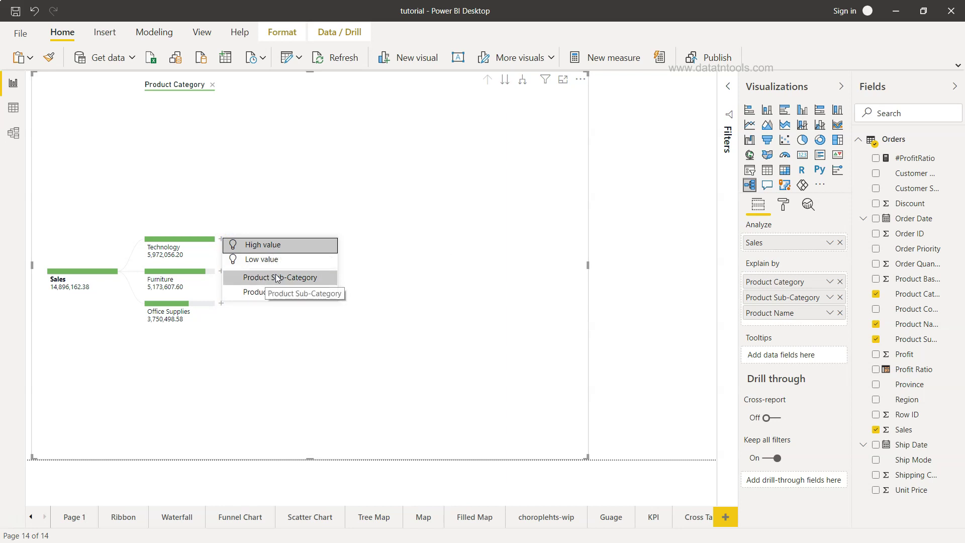
{"action": "left_click", "coordinate": [282, 246]}
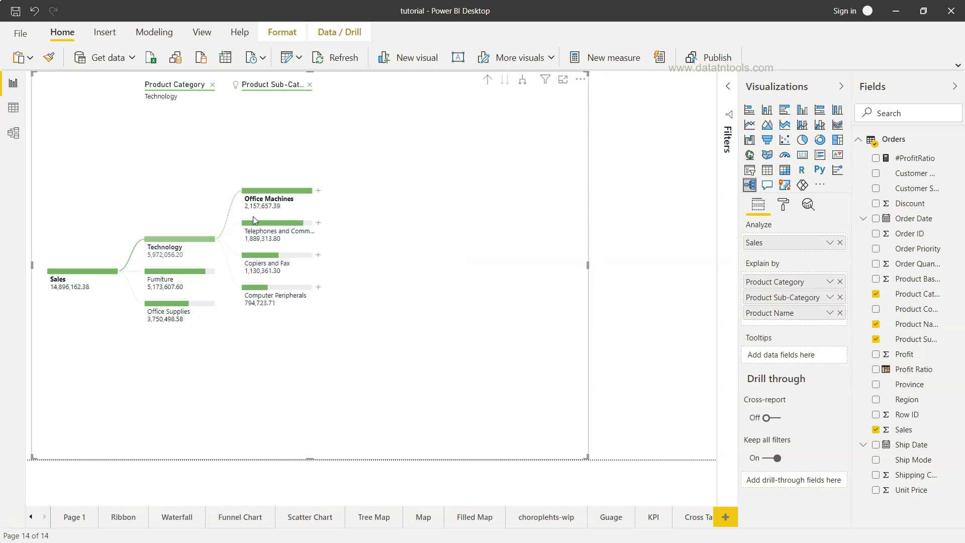
{"action": "left_click", "coordinate": [317, 194]}
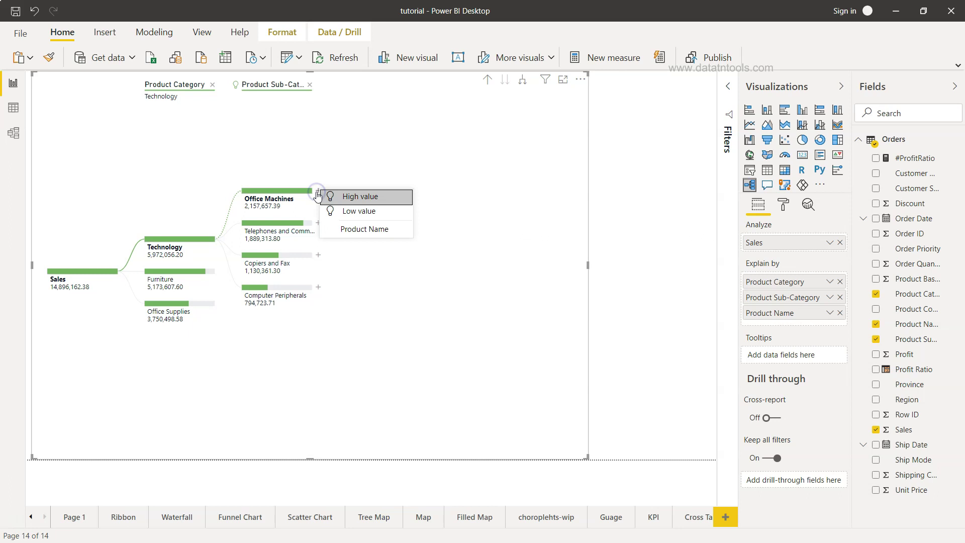
{"action": "left_click", "coordinate": [351, 196]}
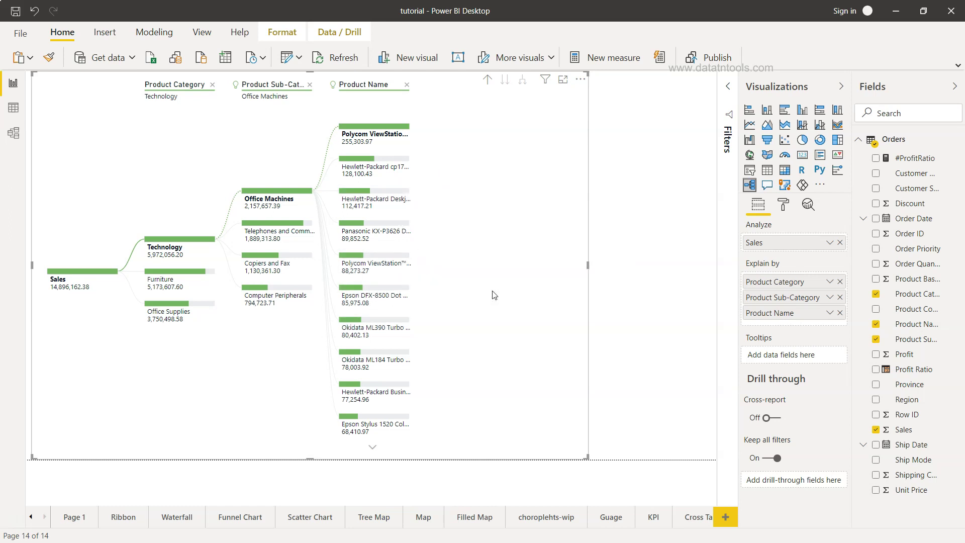
Open the tree's Format settings, keep Tree Density at Default, and review the options
{"action": "left_click", "coordinate": [789, 203]}
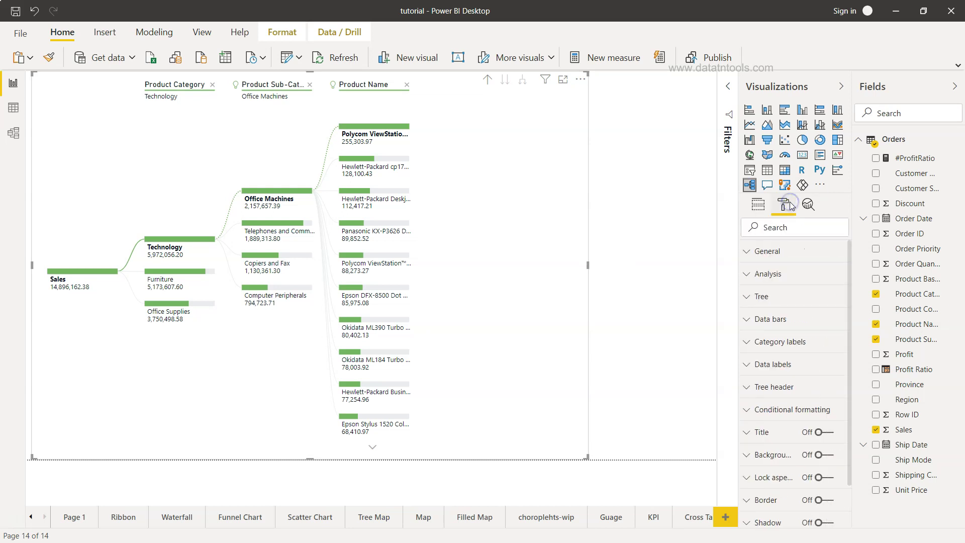
{"action": "left_click", "coordinate": [774, 297]}
{"action": "left_click", "coordinate": [791, 334]}
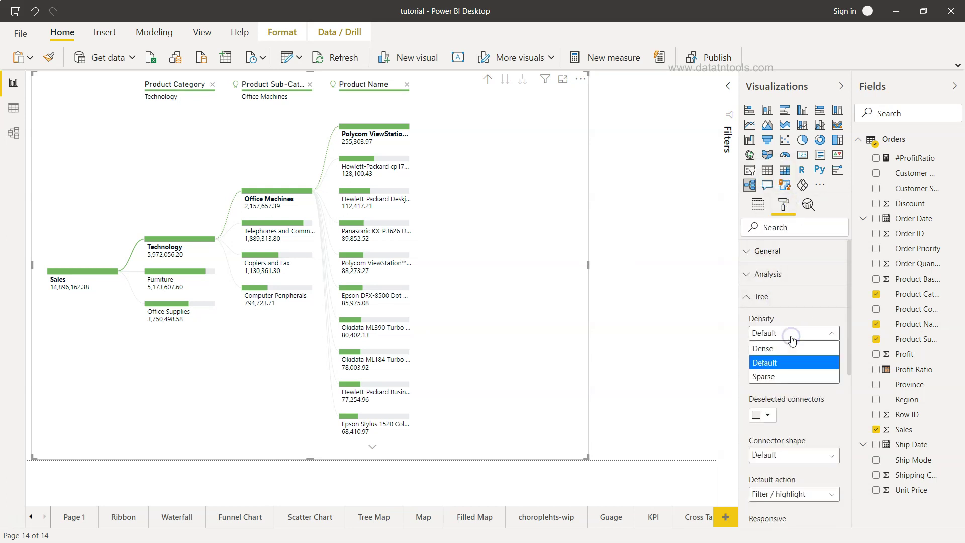
{"action": "left_click", "coordinate": [792, 337]}
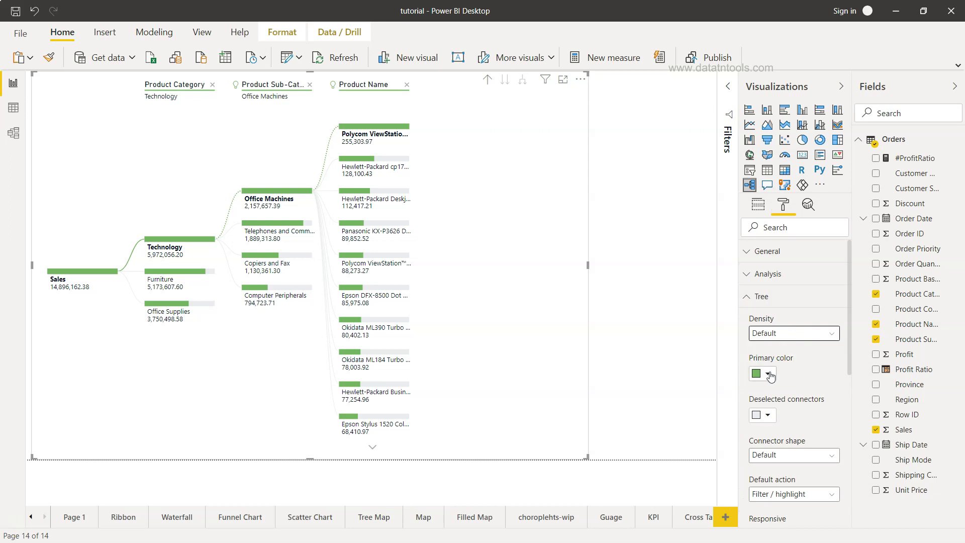
{"action": "scroll", "coordinate": [773, 426], "scroll_direction": "down", "scroll_amount": 2}
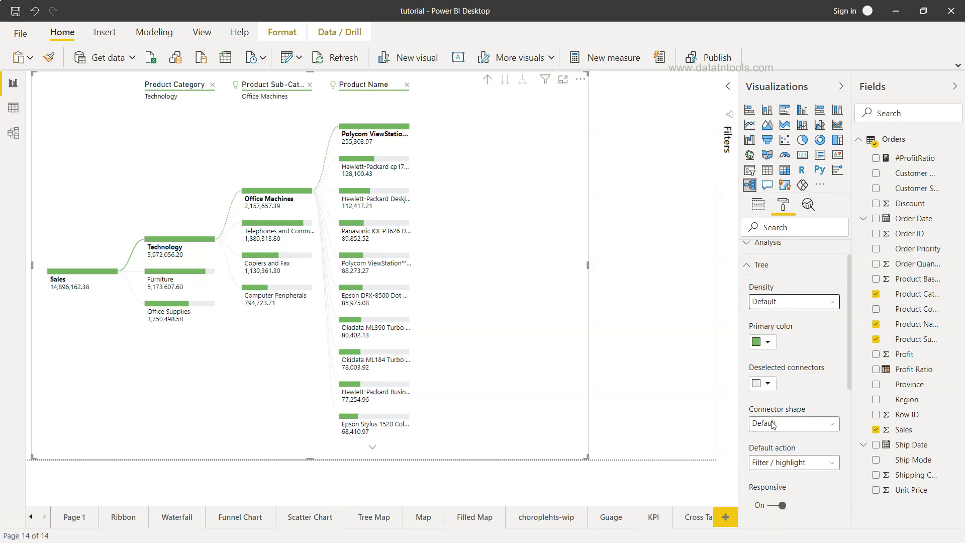
{"action": "scroll", "coordinate": [781, 388], "scroll_direction": "down", "scroll_amount": 4}
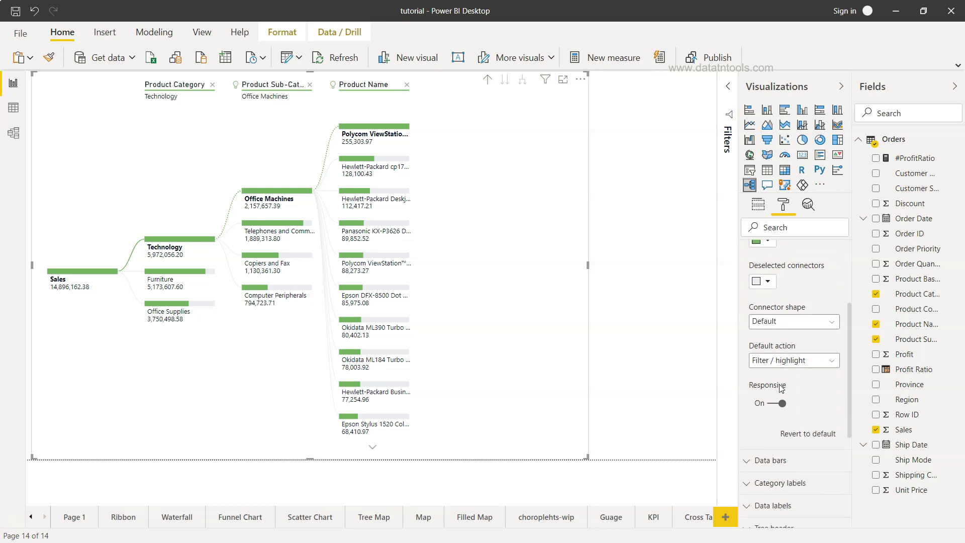
{"action": "scroll", "coordinate": [782, 388], "scroll_direction": "up", "scroll_amount": 5}
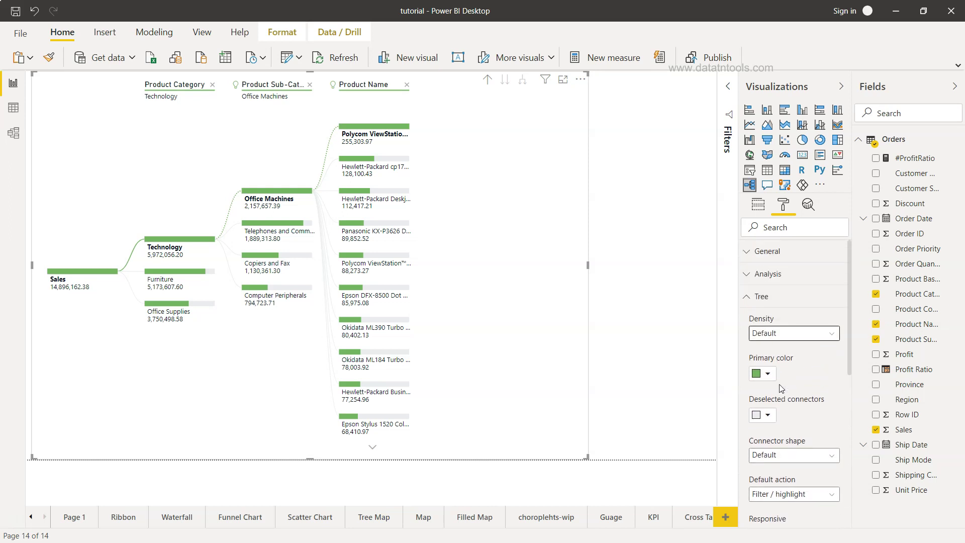
In Analysis settings, switch Enable AI splits Off, then back On
{"action": "left_click", "coordinate": [752, 275]}
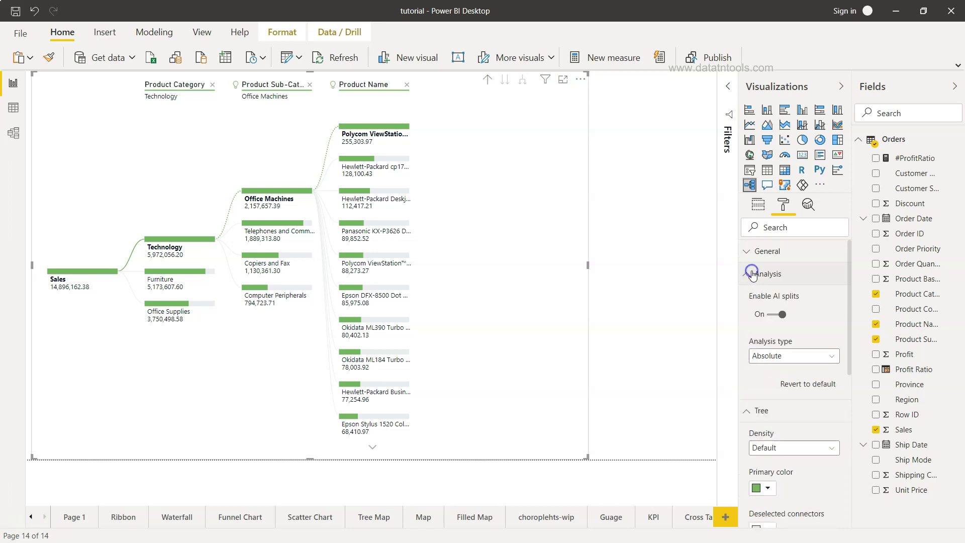
{"action": "left_click", "coordinate": [752, 275]}
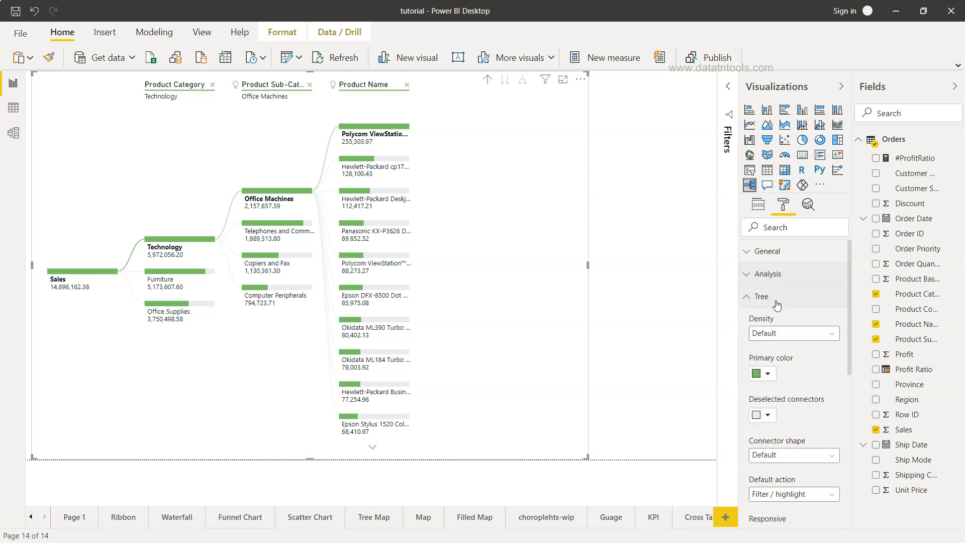
{"action": "left_click", "coordinate": [769, 278]}
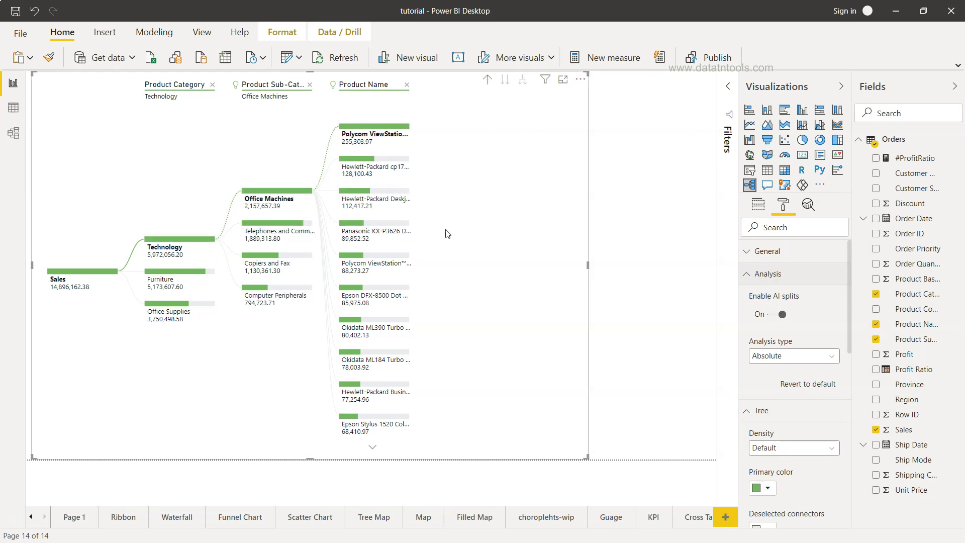
{"action": "left_click", "coordinate": [776, 317]}
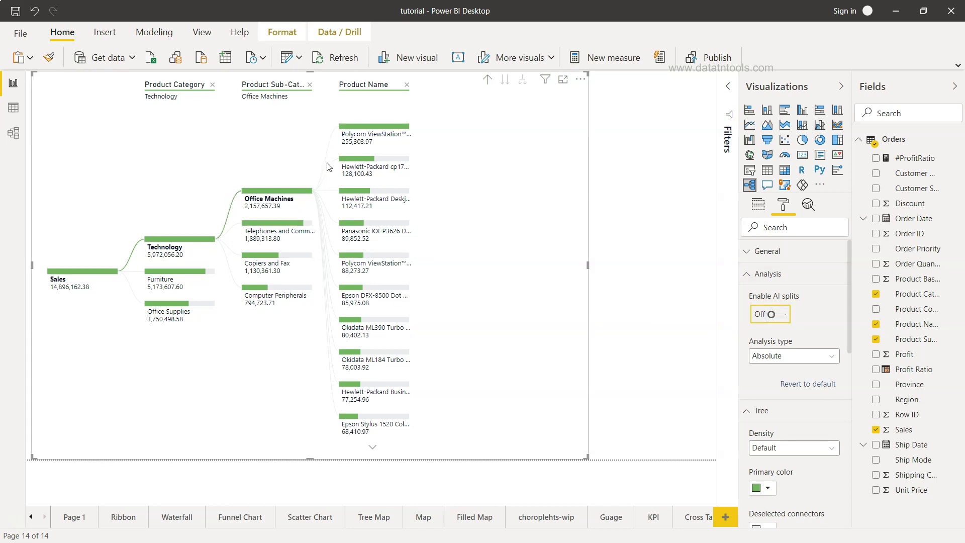
{"action": "mouse_move", "coordinate": [394, 265]}
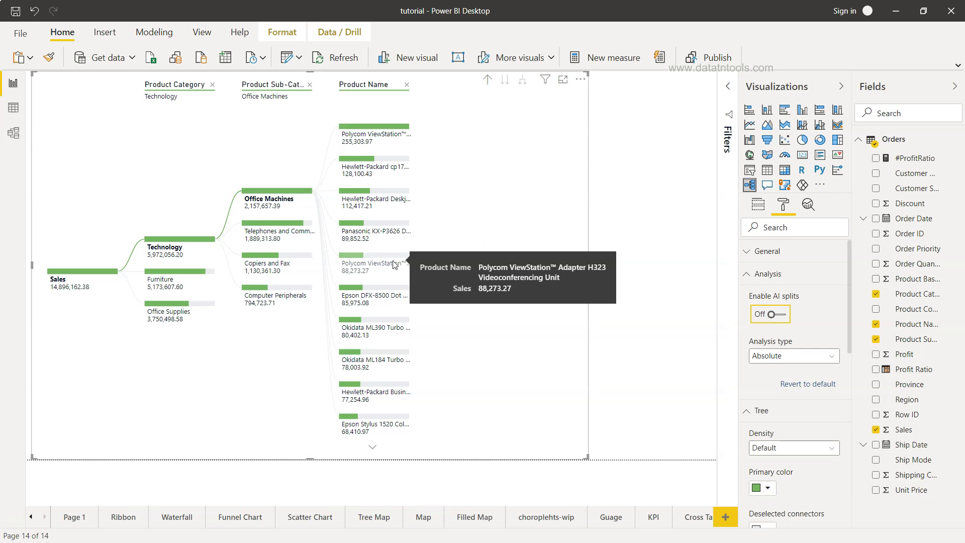
{"action": "left_click", "coordinate": [782, 315]}
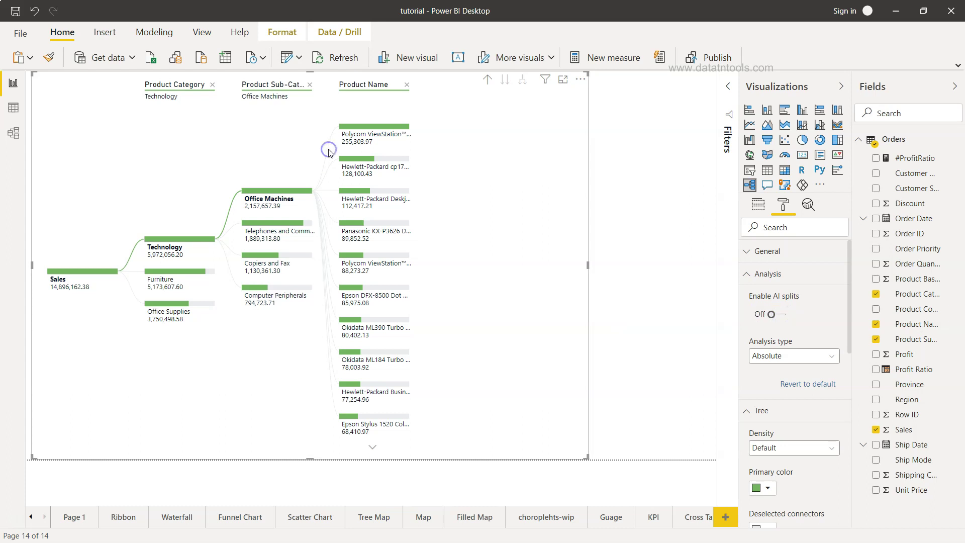
{"action": "left_click", "coordinate": [781, 315]}
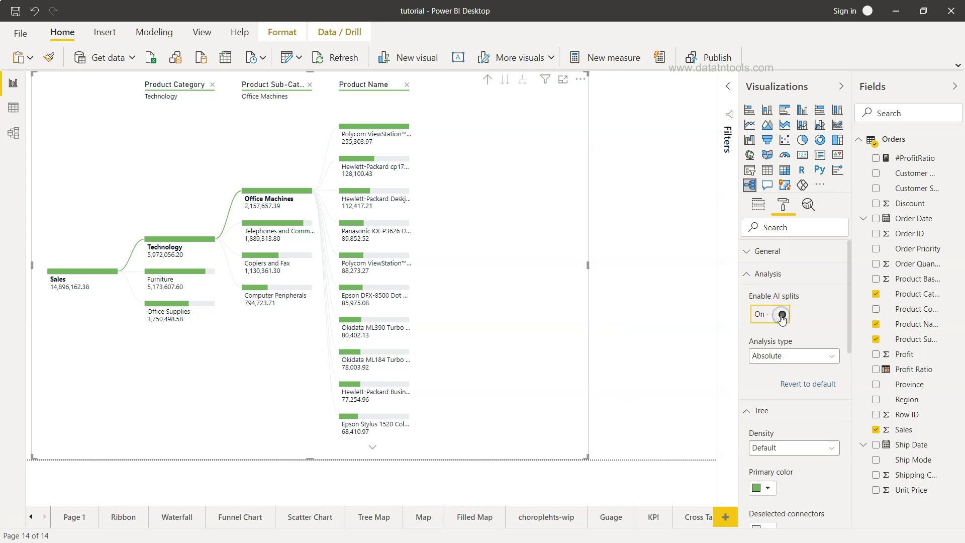
Keep Analysis type at Absolute and point to the Okidata ML390 Turbo Dot Matrix Printers node
{"action": "left_click", "coordinate": [793, 357]}
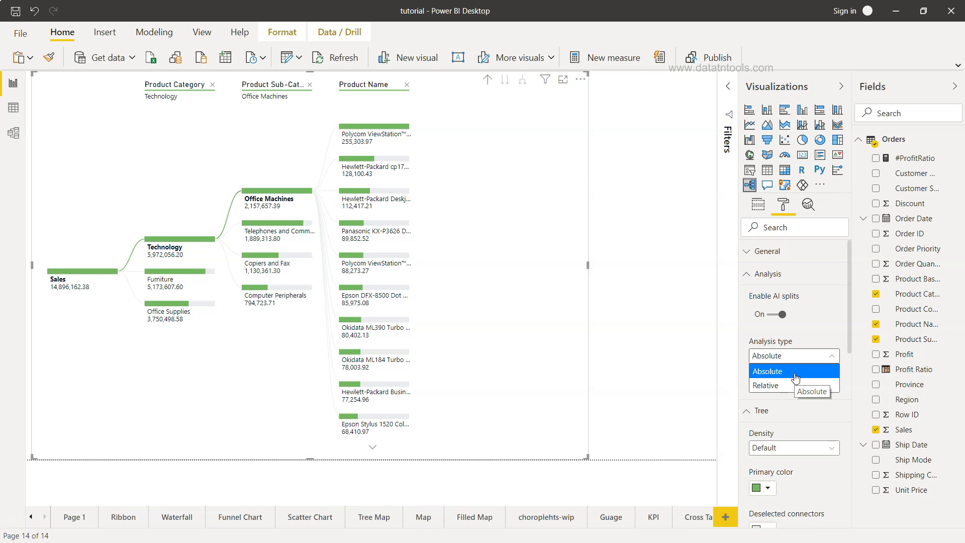
{"action": "left_click", "coordinate": [795, 378]}
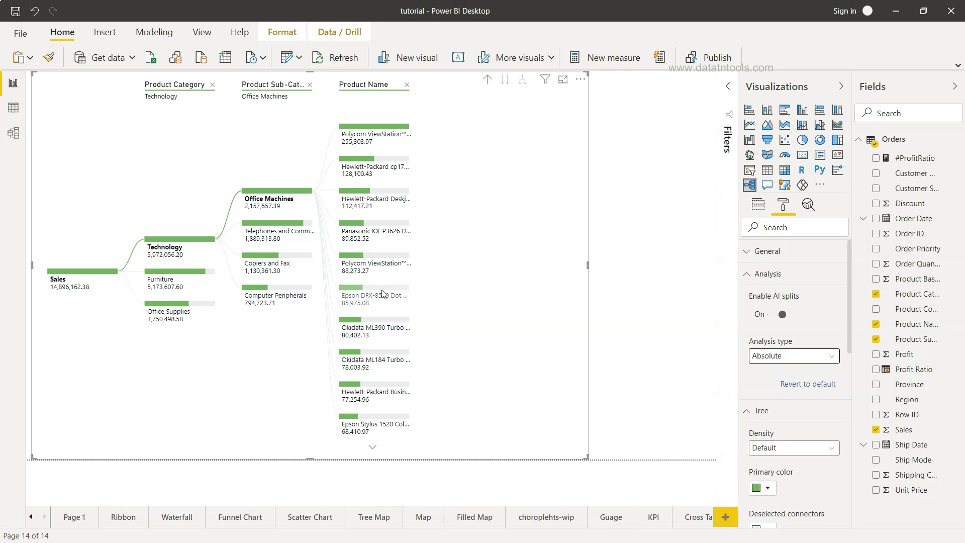
{"action": "mouse_move", "coordinate": [383, 290]}
{"action": "mouse_move", "coordinate": [385, 326]}
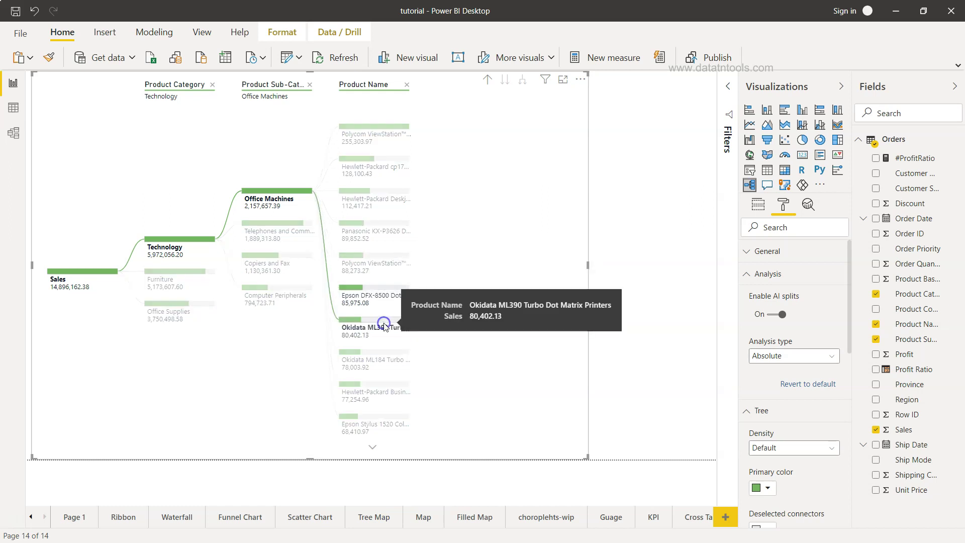